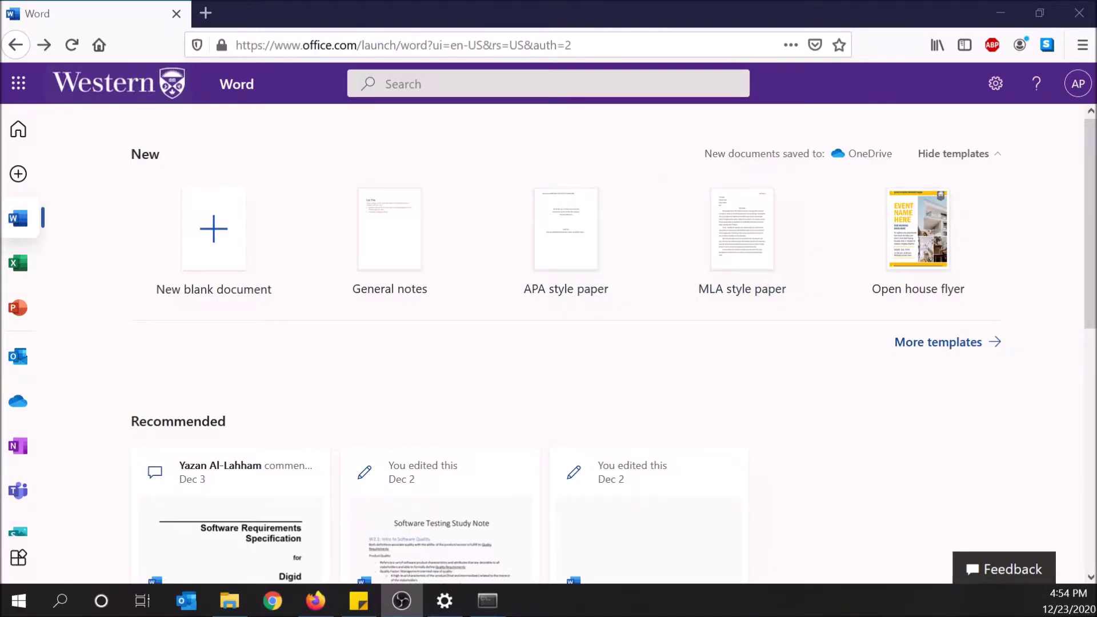
# Step: Search Google for 'word online' in a new tab and open the Microsoft Word result
pyautogui.click(207, 13)
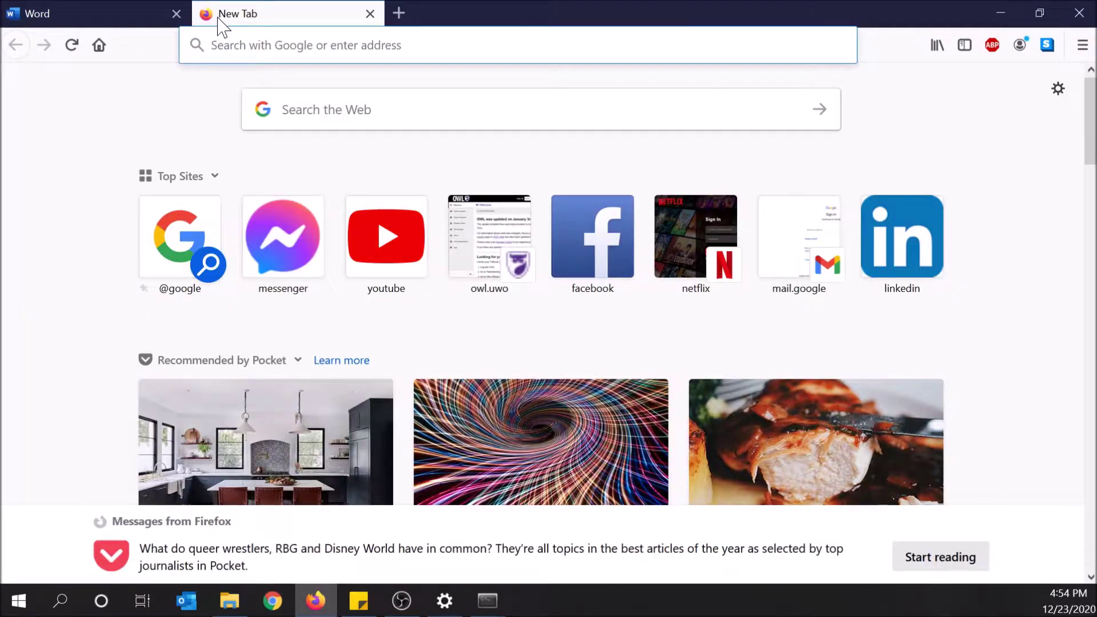
pyautogui.write('word onli')
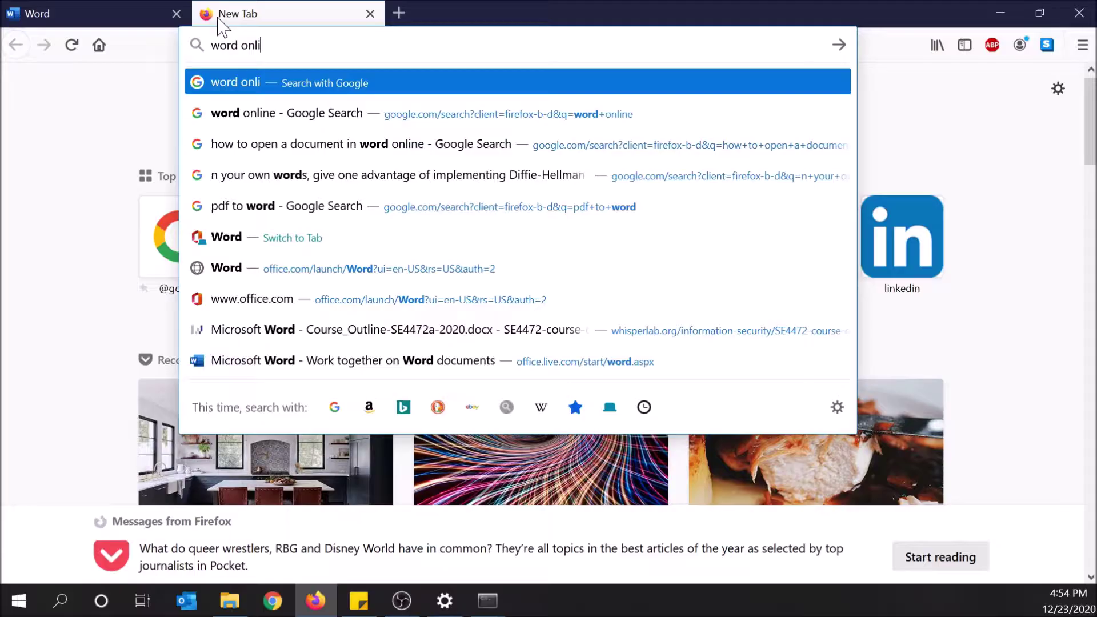
pyautogui.write('ne')
pyautogui.press('Return')
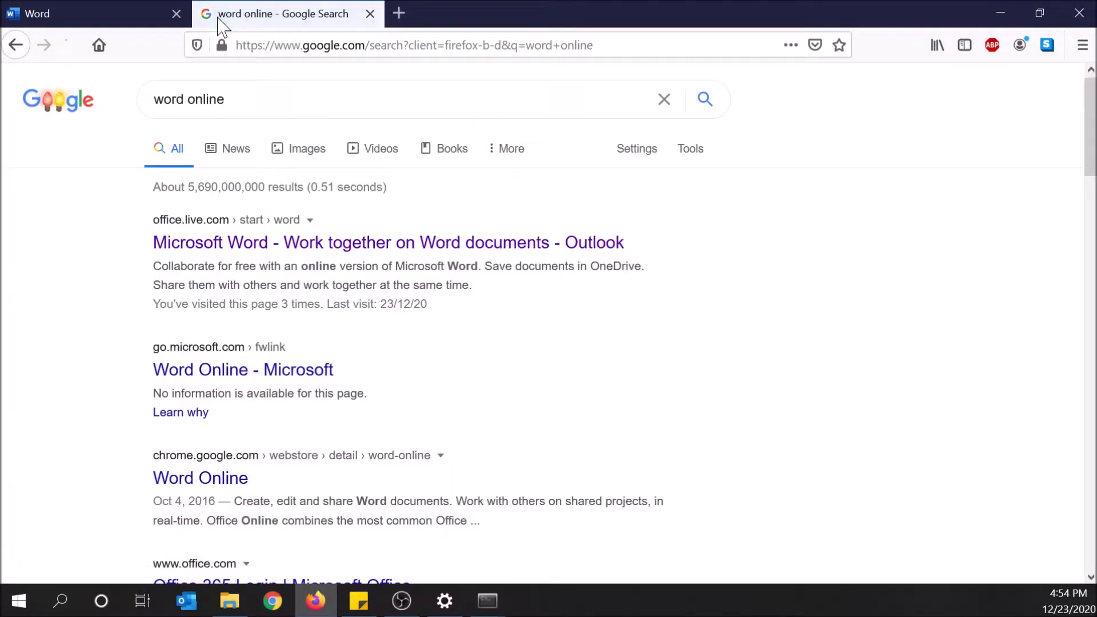
pyautogui.click(406, 246)
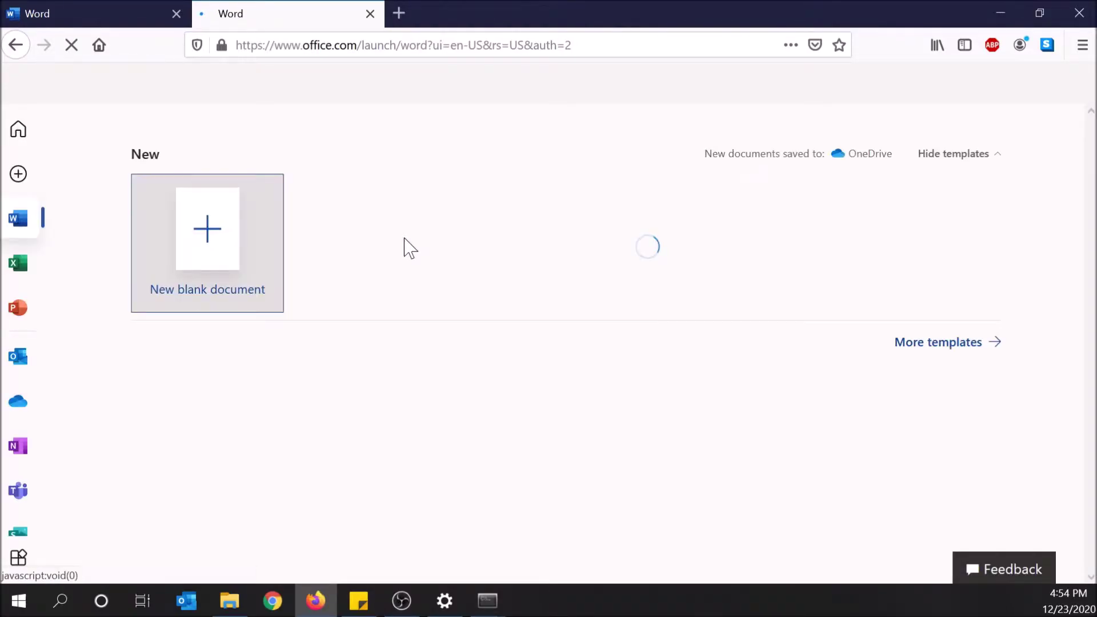
# Step: Close the duplicate Word tab and look over the remaining Word start page
pyautogui.click(371, 13)
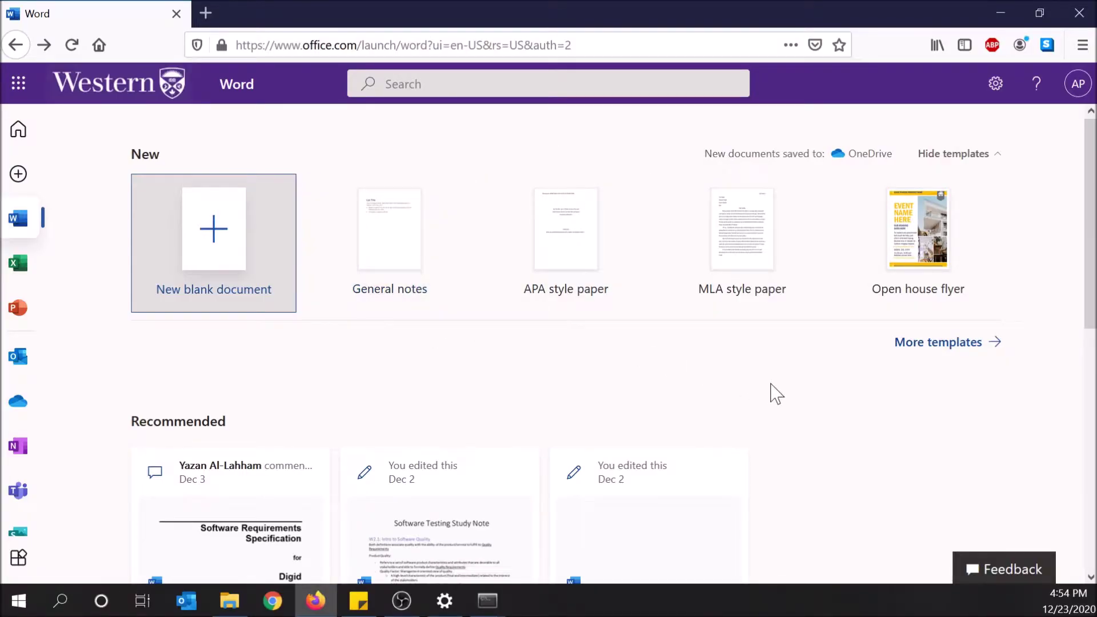
pyautogui.scroll(-2, 771, 386)
pyautogui.scroll(2, 752, 303)
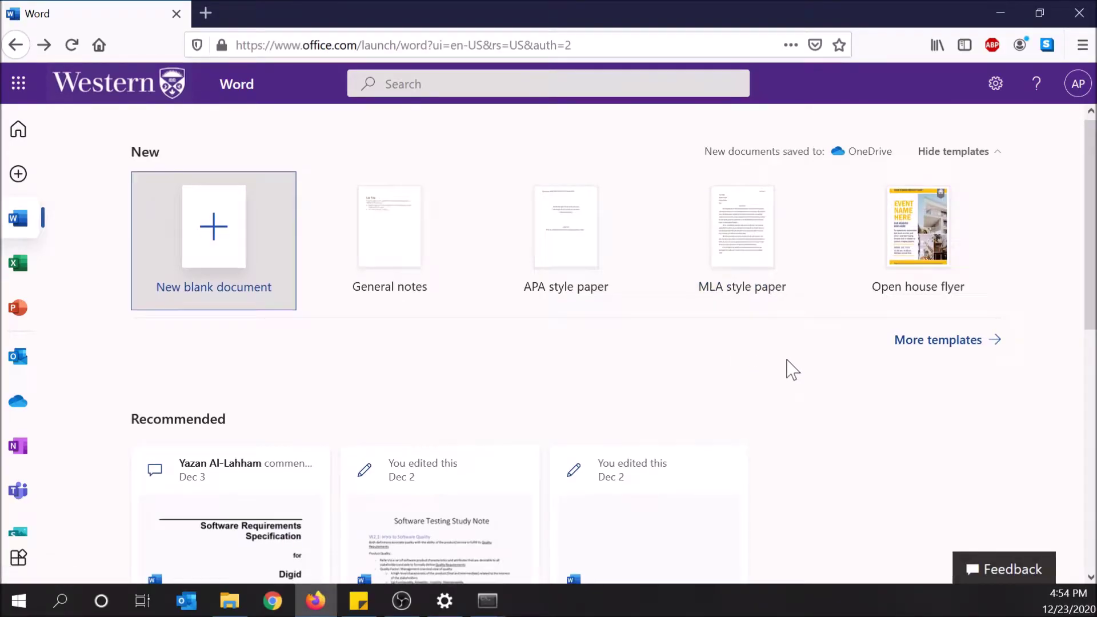
pyautogui.scroll(-4, 787, 366)
pyautogui.scroll(4, 787, 365)
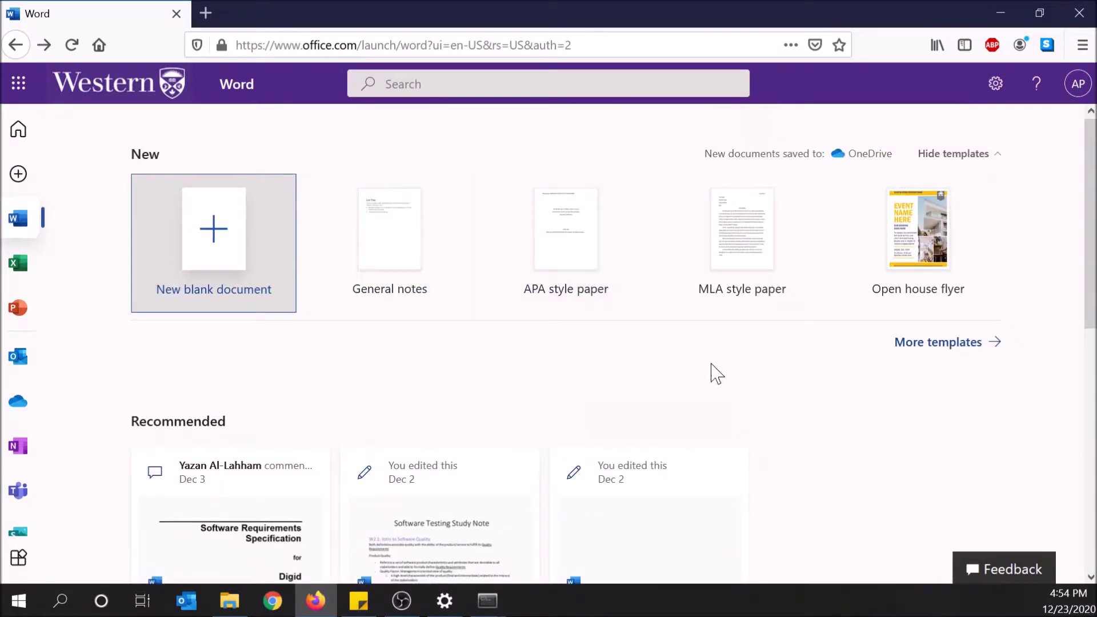
pyautogui.scroll(-5, 825, 384)
pyautogui.scroll(2, 873, 323)
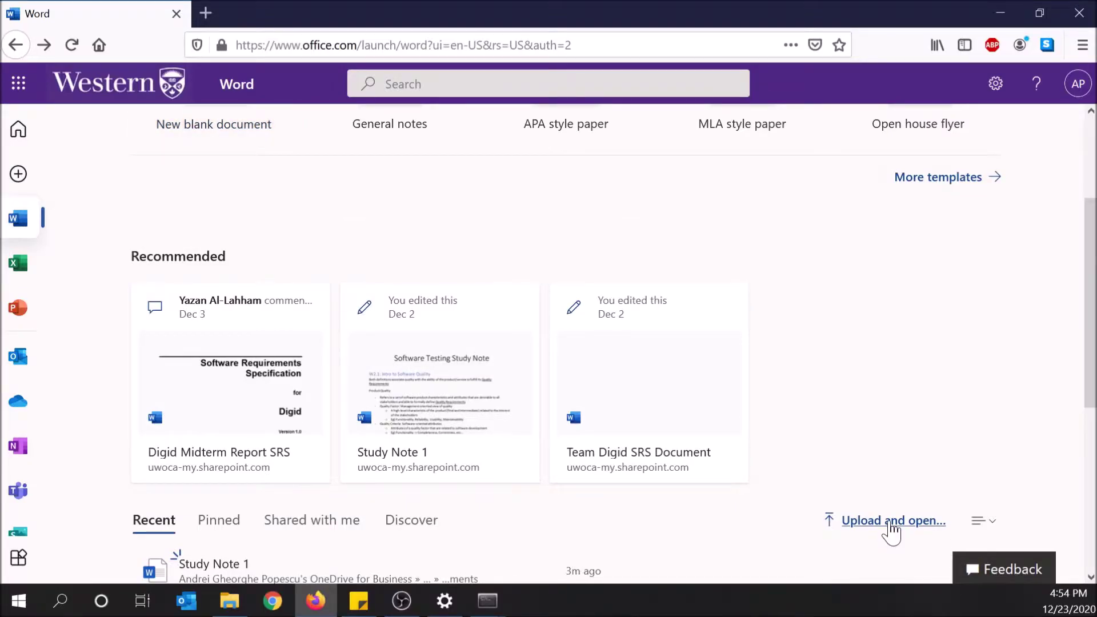
# Step: Use 'Upload and open...' to upload and open midterm_practice.docx from the computer
pyautogui.click(873, 517)
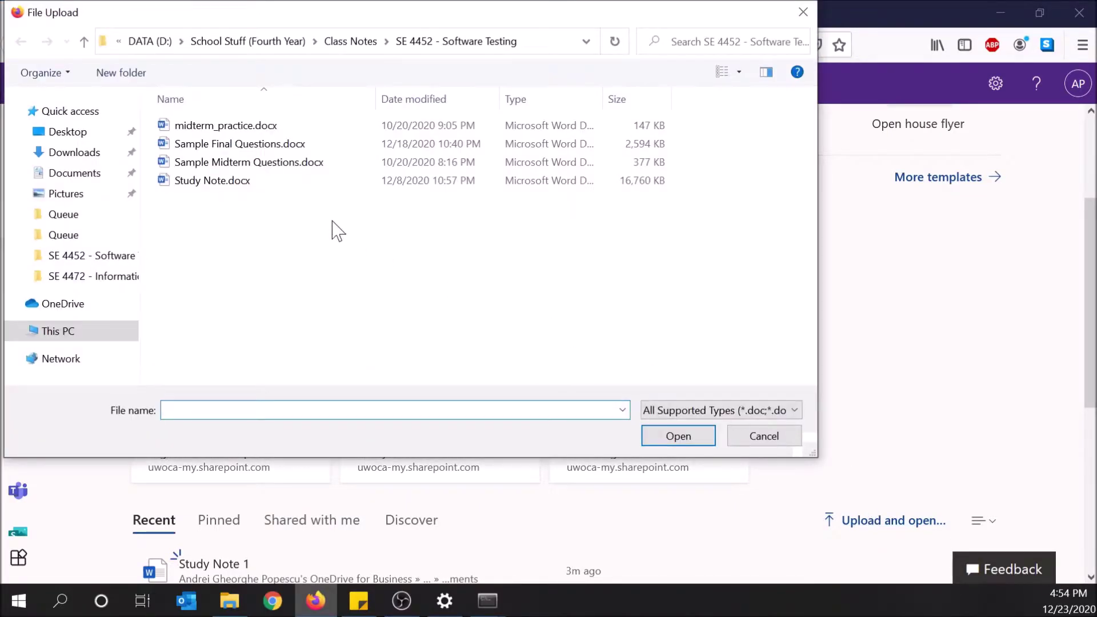
pyautogui.click(240, 126)
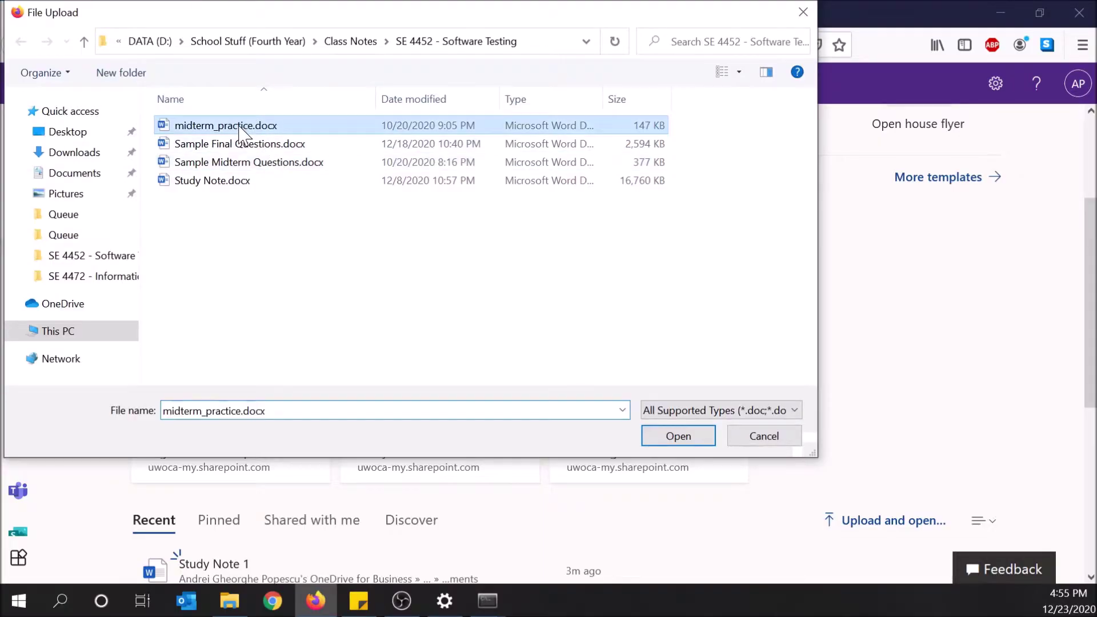
pyautogui.click(693, 442)
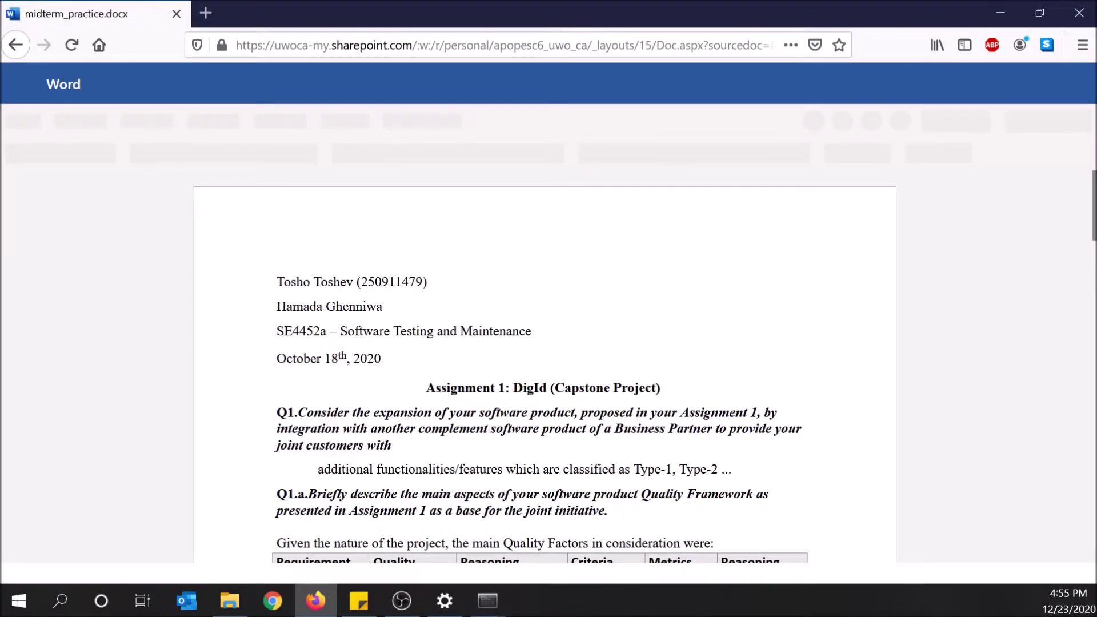
# Step: Scroll through the uploaded document's questions and quality-factors table
pyautogui.scroll(-3, 545, 365)
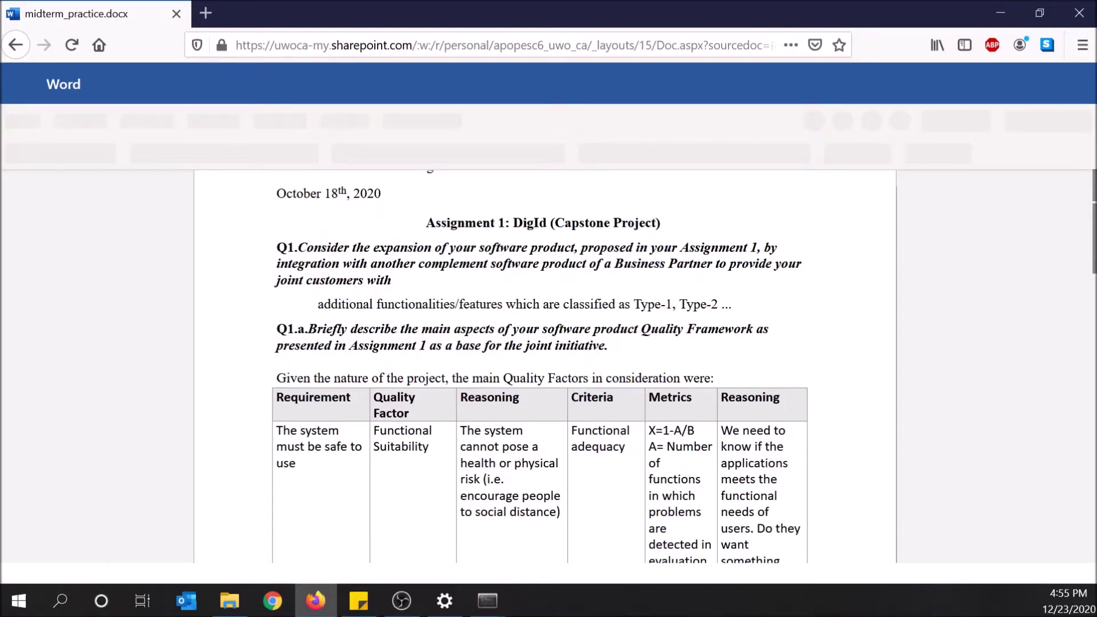
pyautogui.scroll(-5, 545, 365)
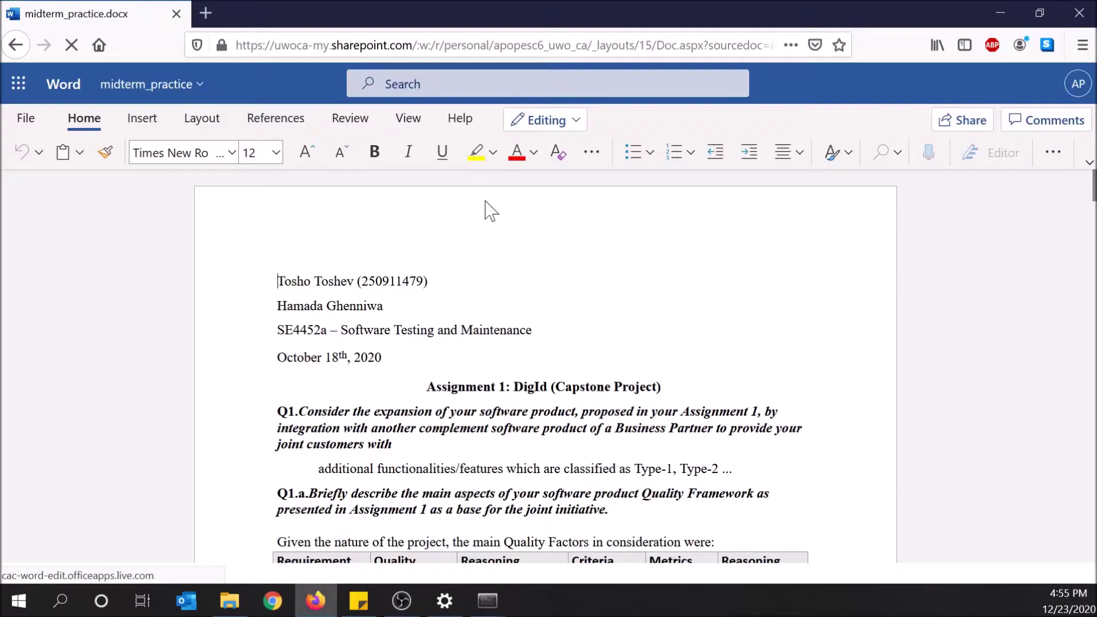
pyautogui.scroll(-10, 449, 347)
pyautogui.scroll(-10, 450, 348)
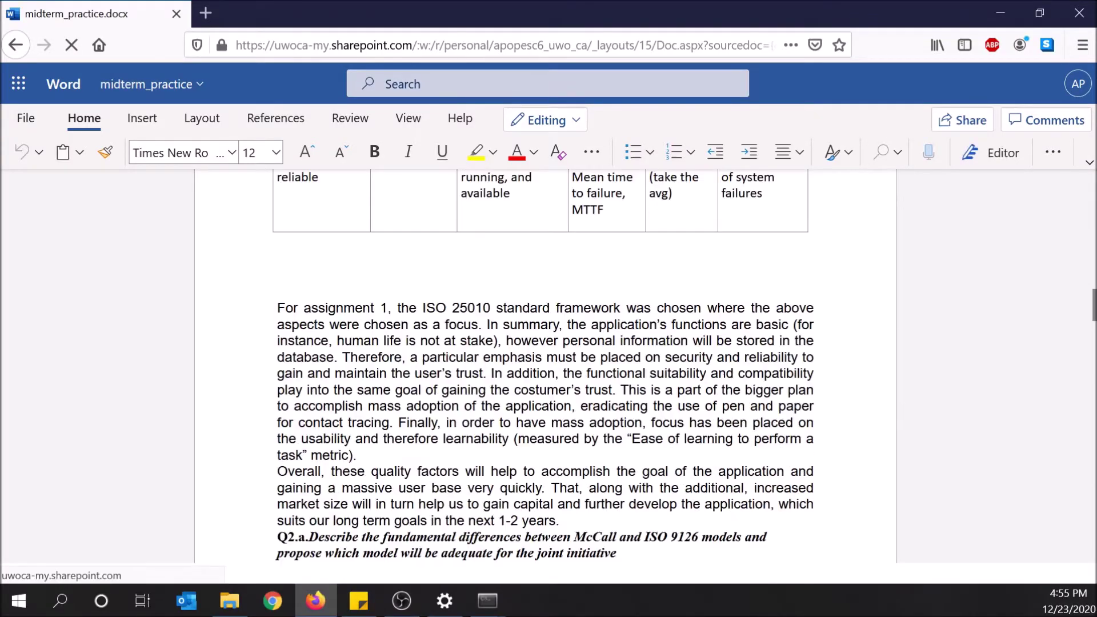
pyautogui.scroll(10, 549, 365)
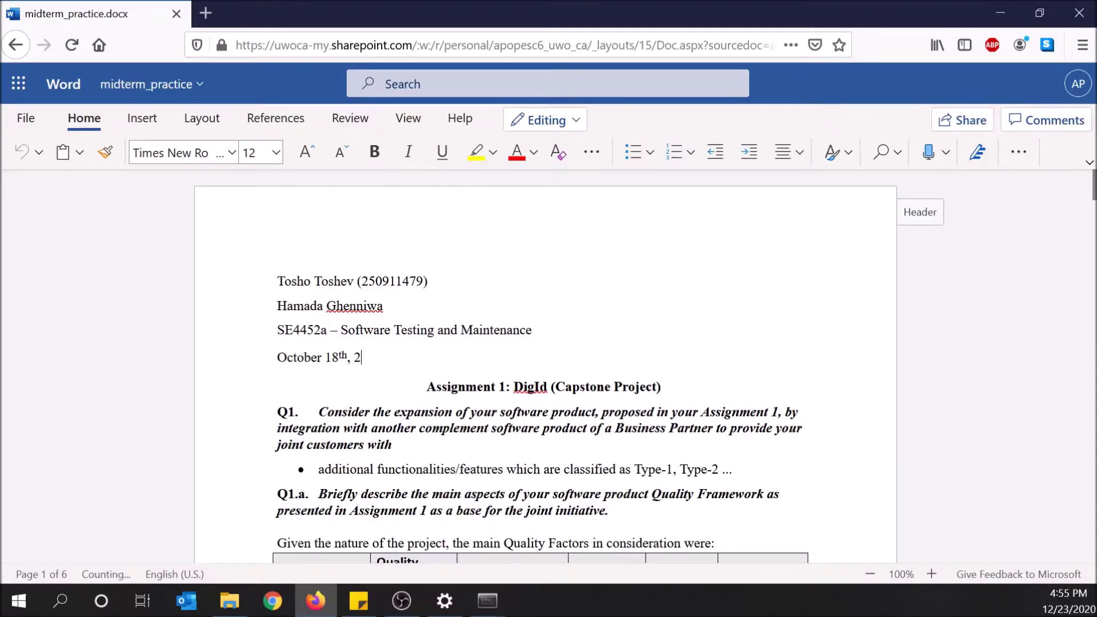
# Step: Add '2202' and '5' to the date line so it reads 'October 18th, 222020 5'
pyautogui.write('22020')
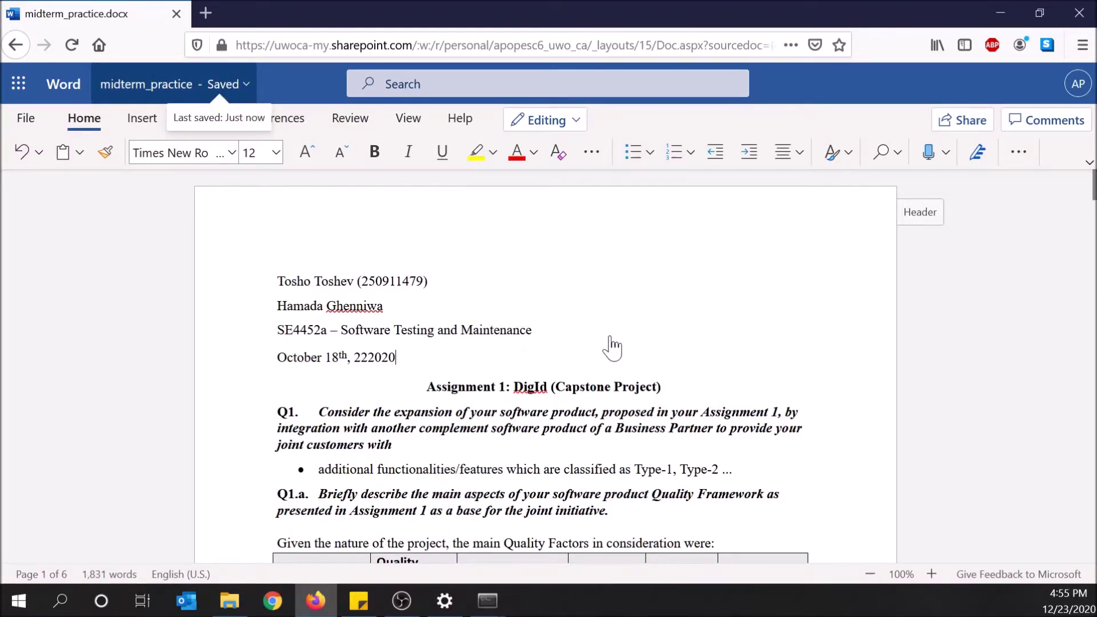
pyautogui.write('5')
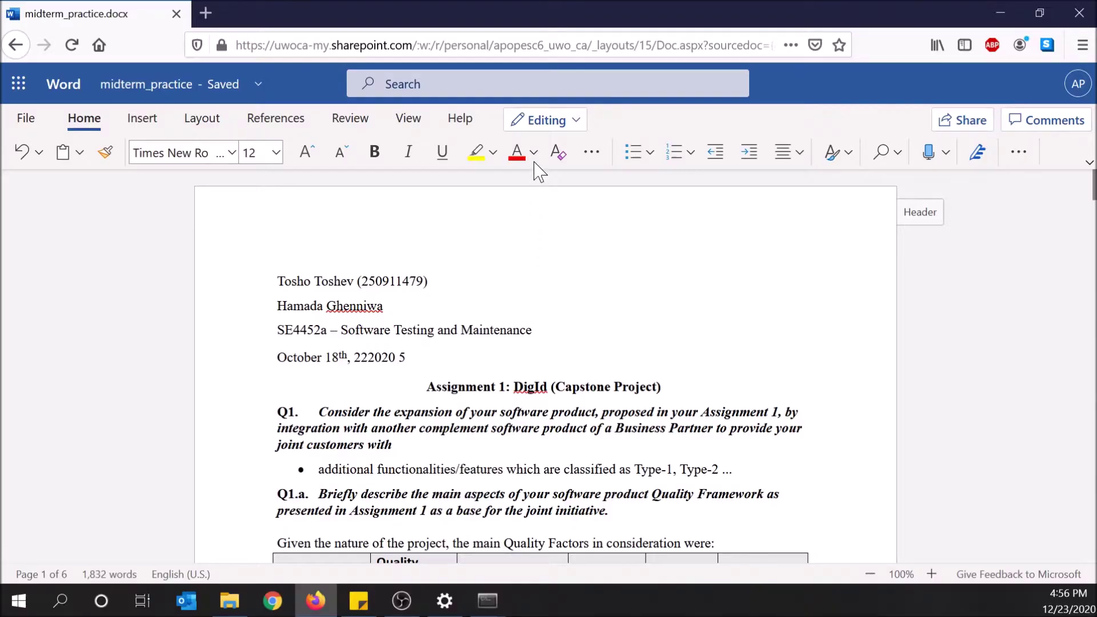
# Step: Open the document in desktop Word via Editing > Open in Desktop App, choosing Word for the link
pyautogui.click(557, 123)
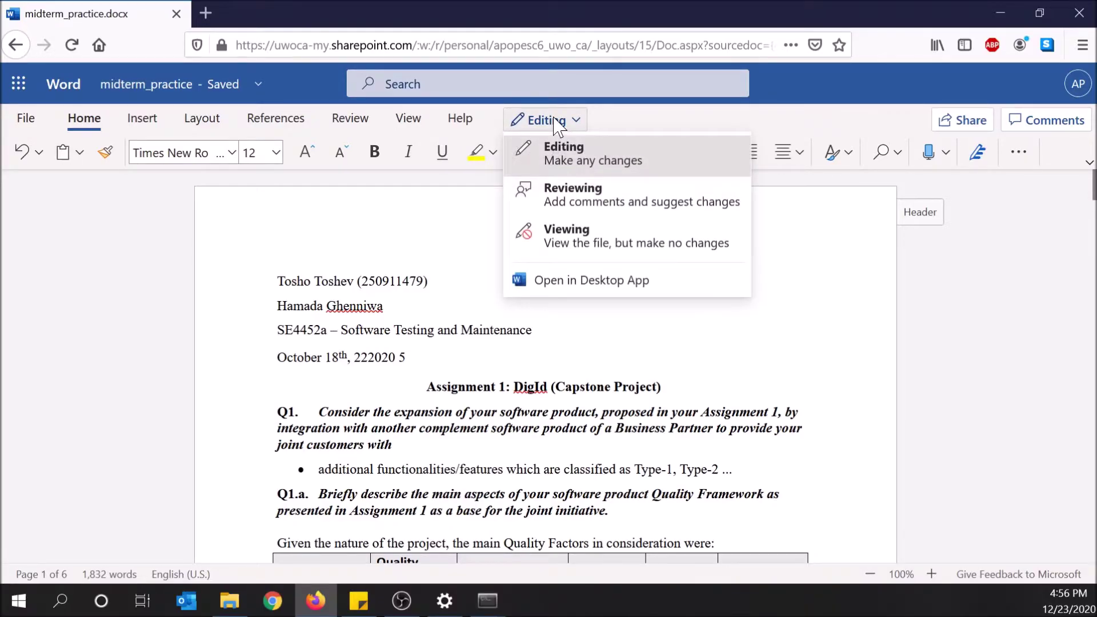
pyautogui.click(561, 278)
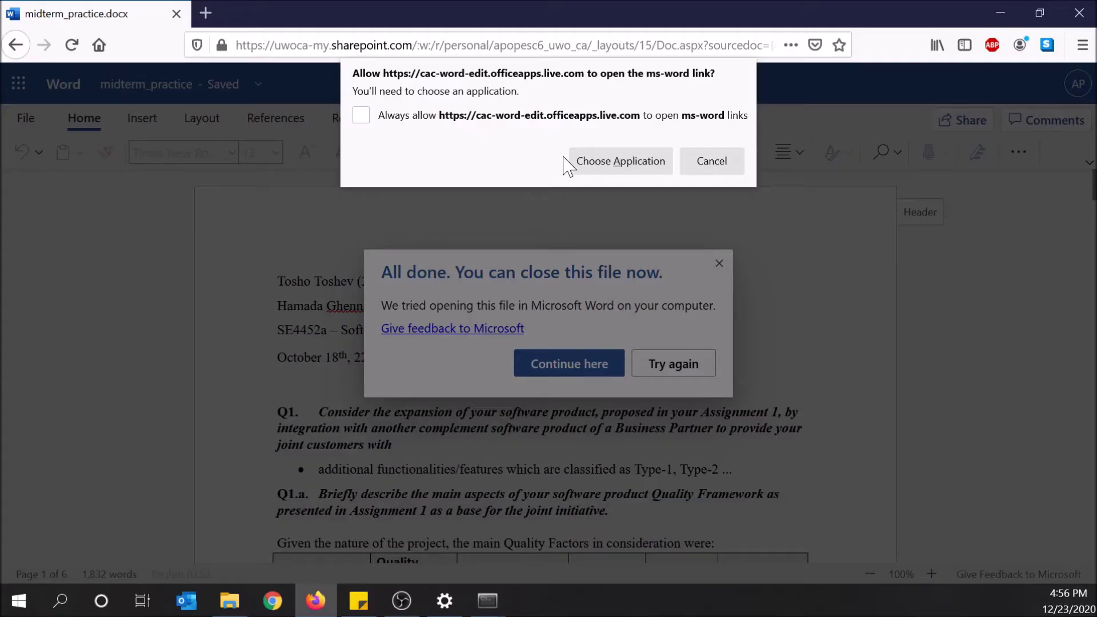
pyautogui.click(594, 161)
pyautogui.click(618, 160)
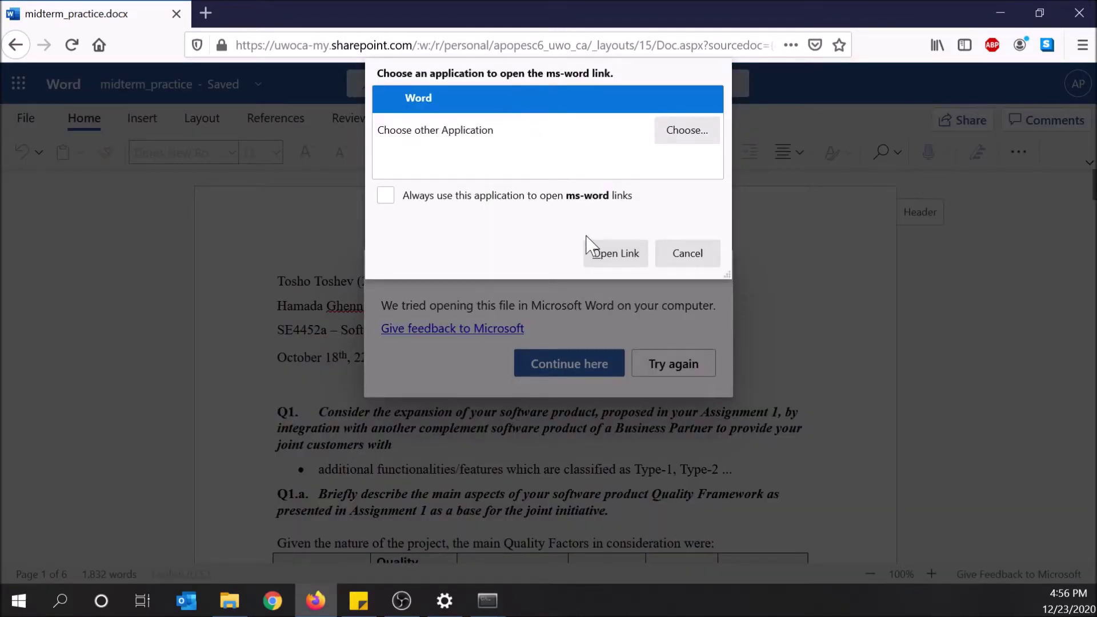
pyautogui.click(601, 260)
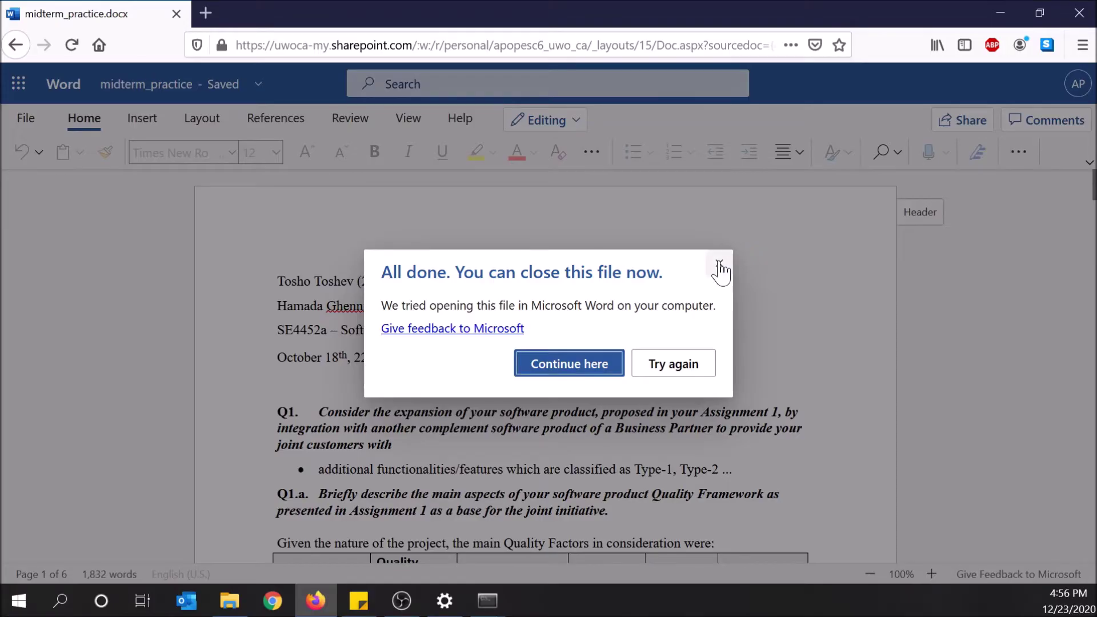
pyautogui.click(719, 265)
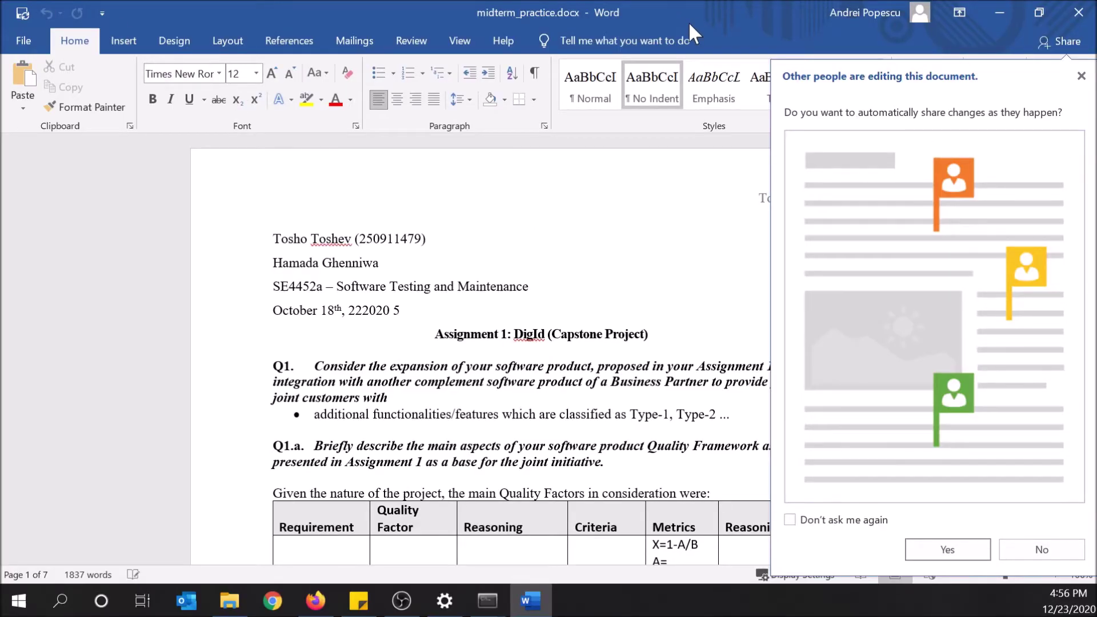
# Step: Dismiss the change-sharing panel and scroll down through the table and back up
pyautogui.click(1081, 76)
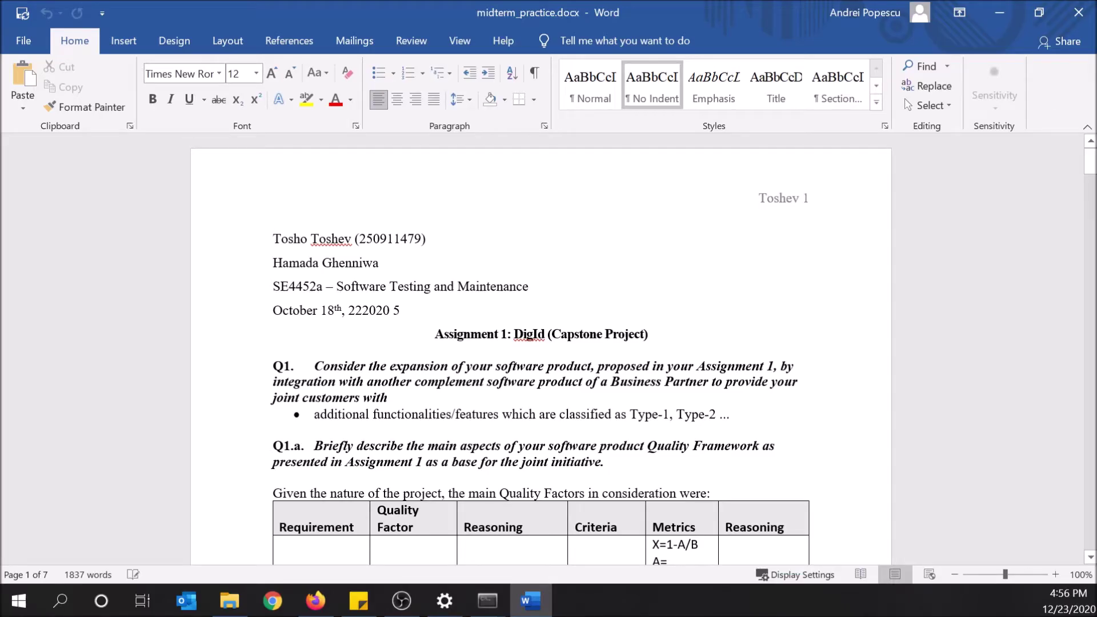
pyautogui.scroll(-2, 541, 348)
pyautogui.scroll(-3, 541, 349)
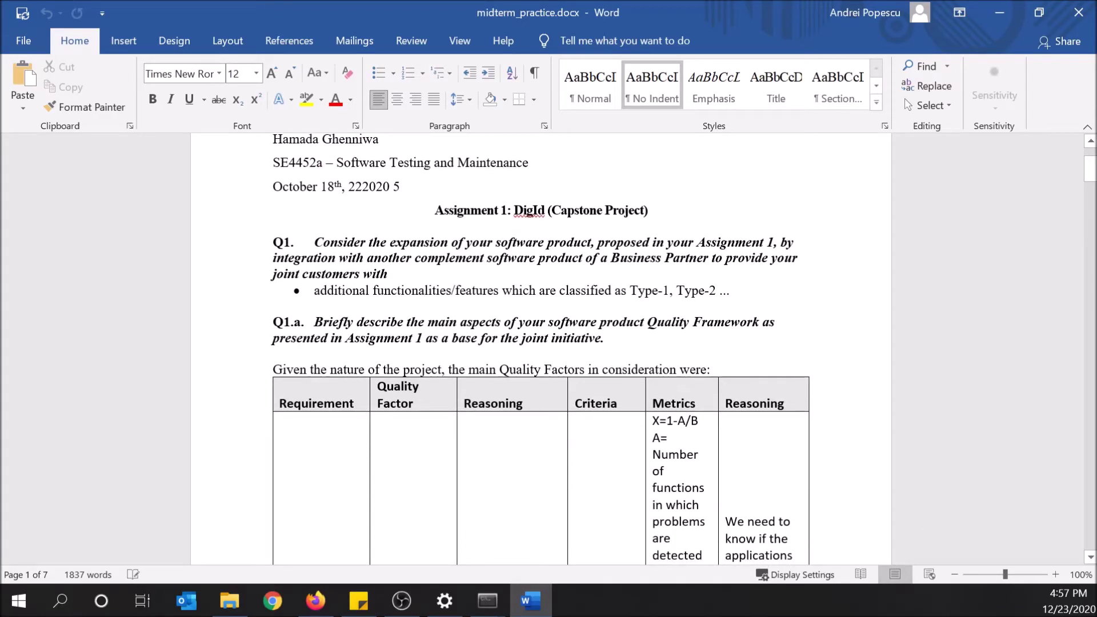
pyautogui.scroll(-12, 456, 280)
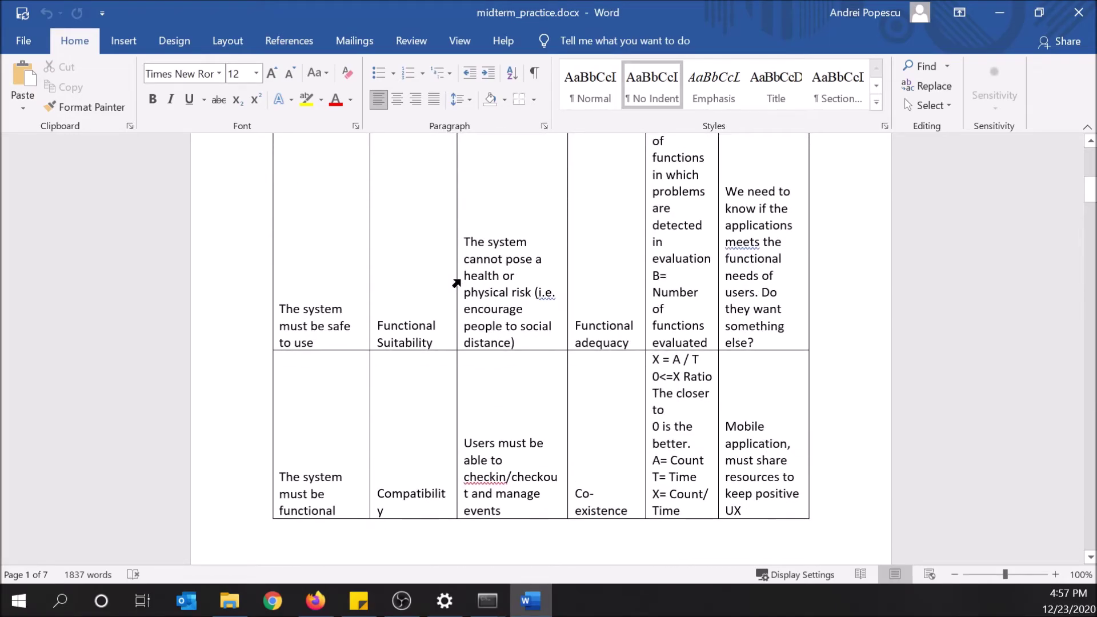
pyautogui.scroll(-5, 456, 281)
pyautogui.scroll(18, 459, 279)
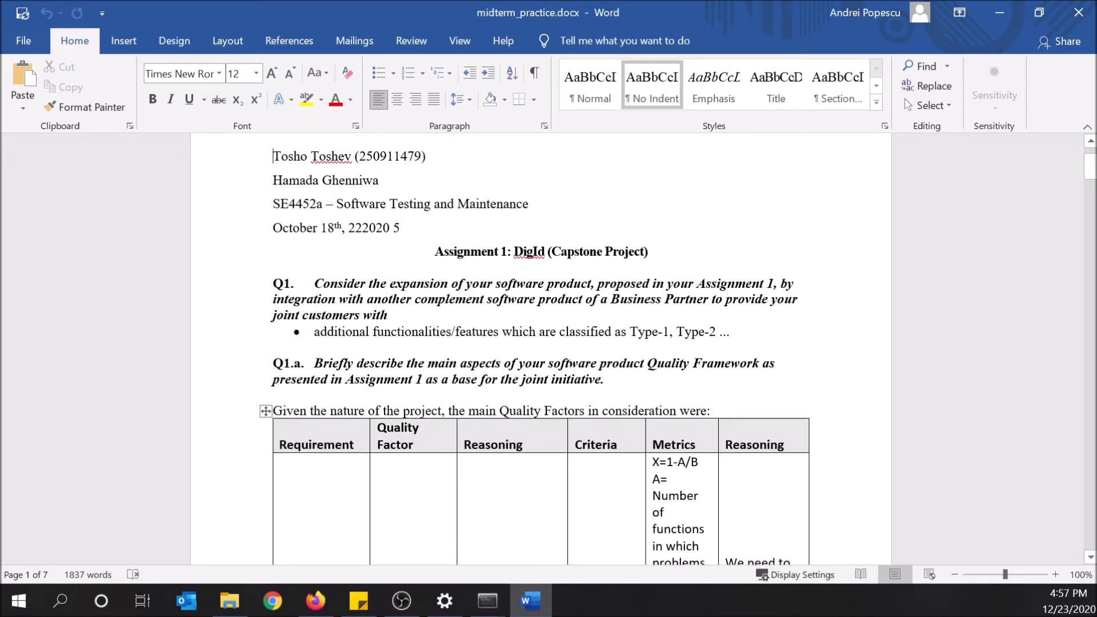
# Step: Delete the four header lines at the top of the document
pyautogui.moveTo(404, 229); pyautogui.dragTo(390, 228)
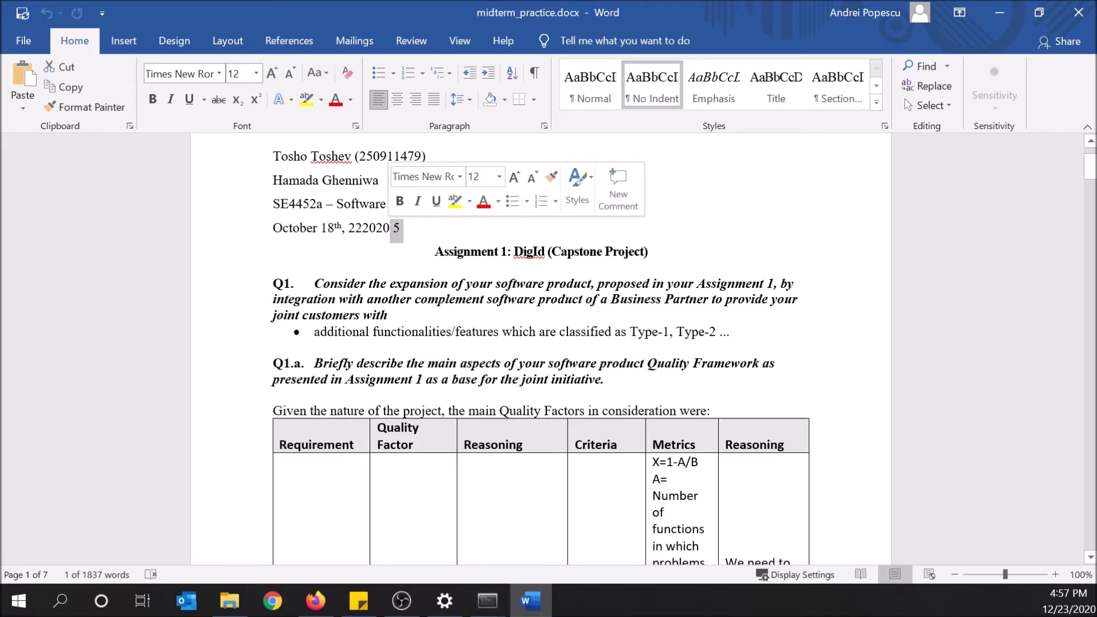
pyautogui.click(428, 159)
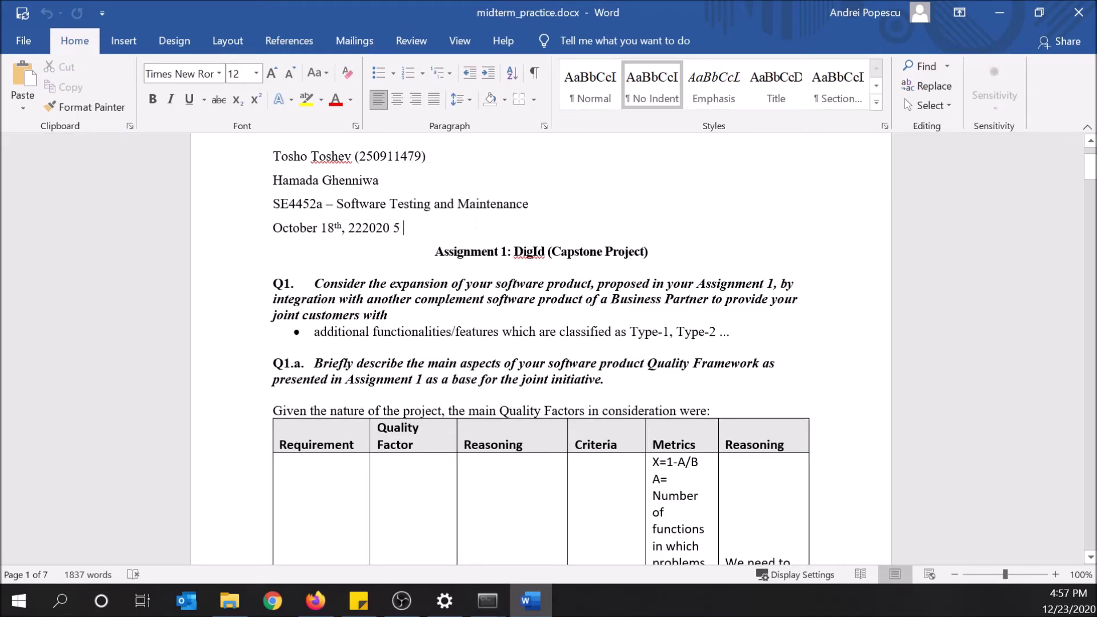
pyautogui.moveTo(428, 158); pyautogui.dragTo(273, 158)
pyautogui.moveTo(180, 228); pyautogui.dragTo(180, 161)
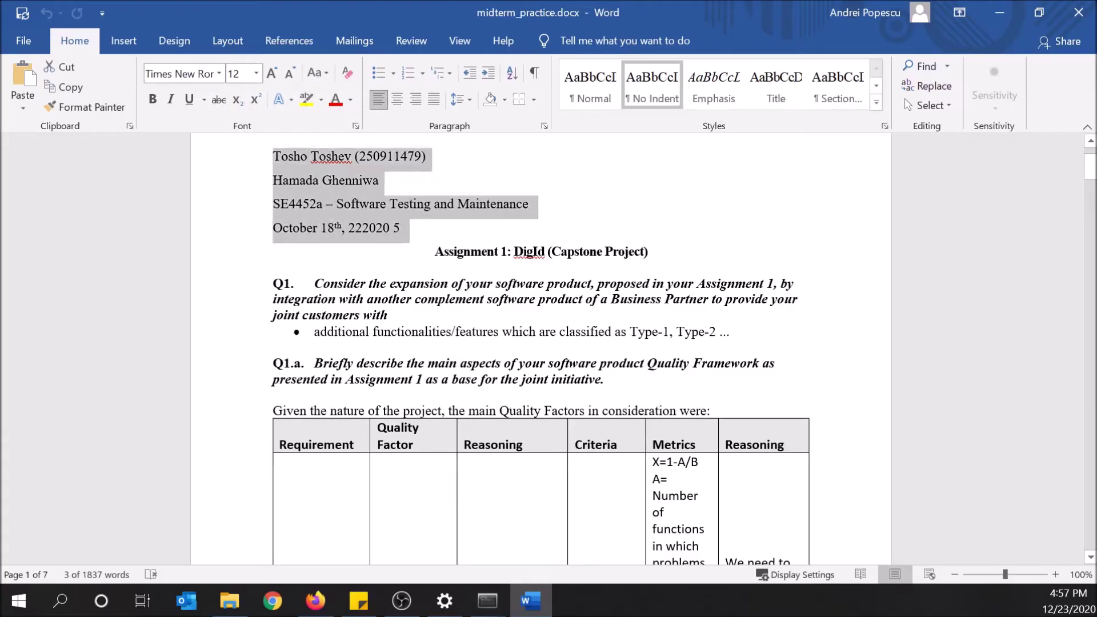
pyautogui.press('Delete')
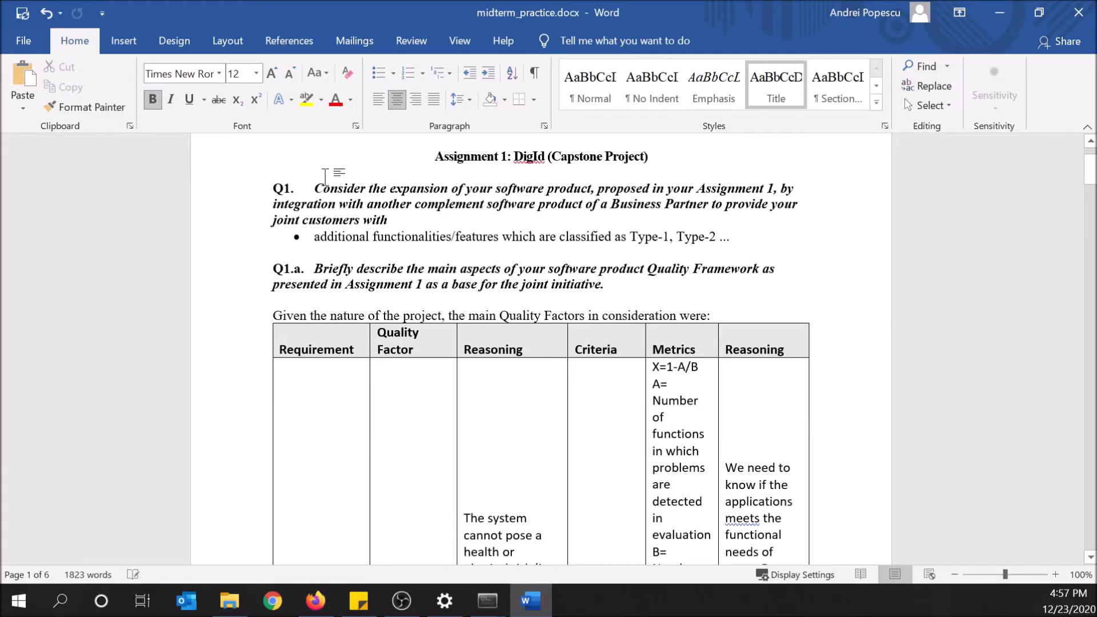
# Step: Delete the assignment title and Q1 paragraph, then save the document
pyautogui.hotkey('shift', 'Down')
pyautogui.hotkey('shift', 'Down')
pyautogui.hotkey('shift', 'Down')
pyautogui.hotkey('shift', 'Down')
pyautogui.hotkey('shift', 'Down')
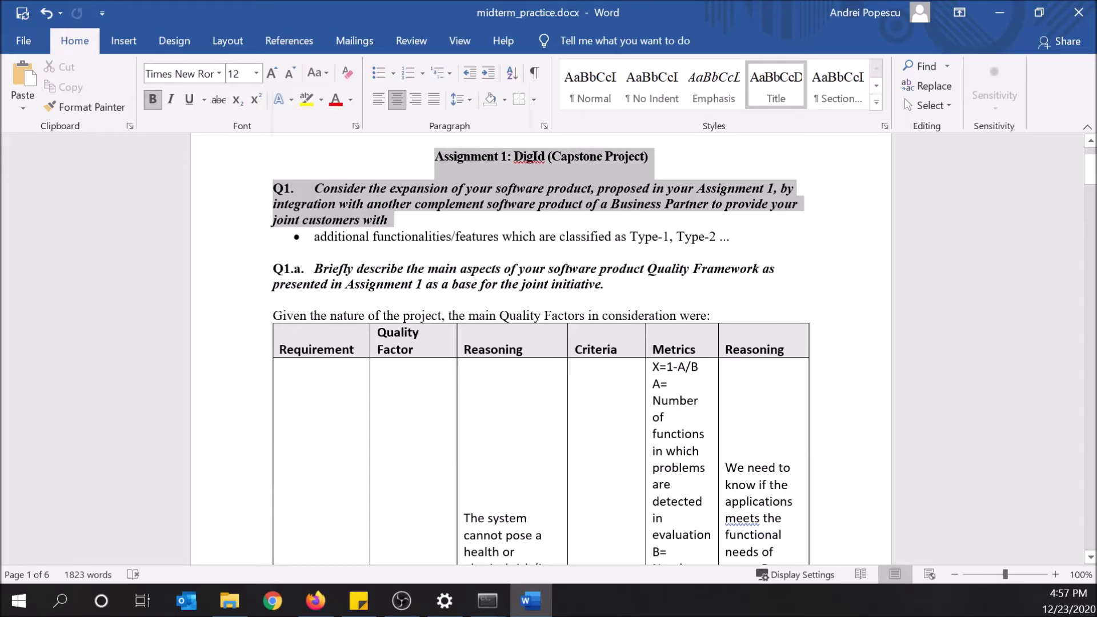
pyautogui.press('Delete')
pyautogui.scroll(3, 367, 208)
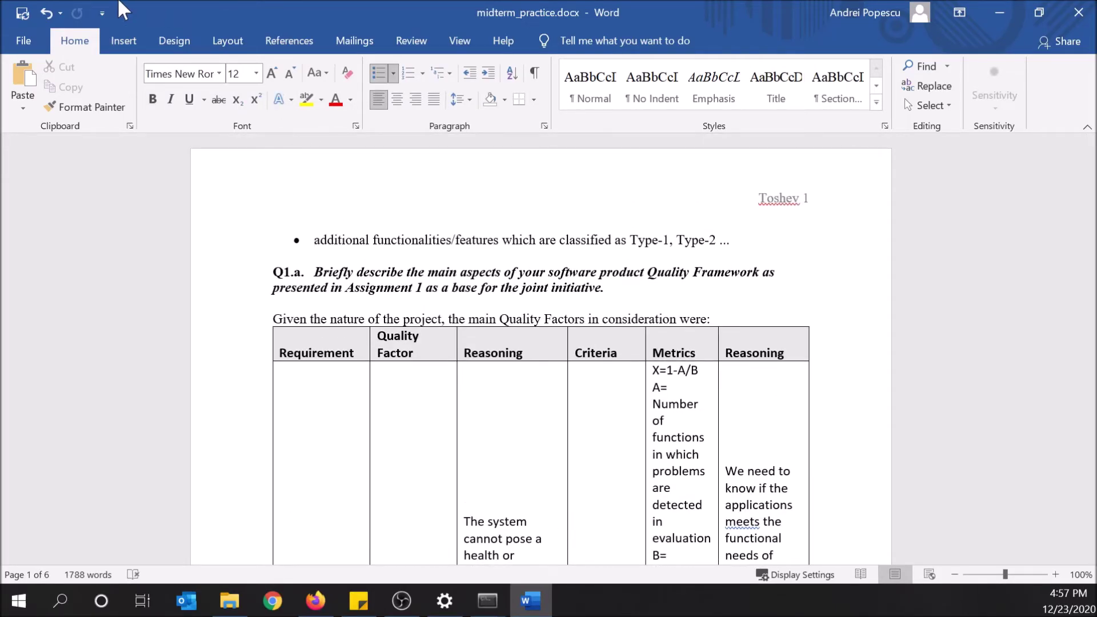
pyautogui.click(21, 13)
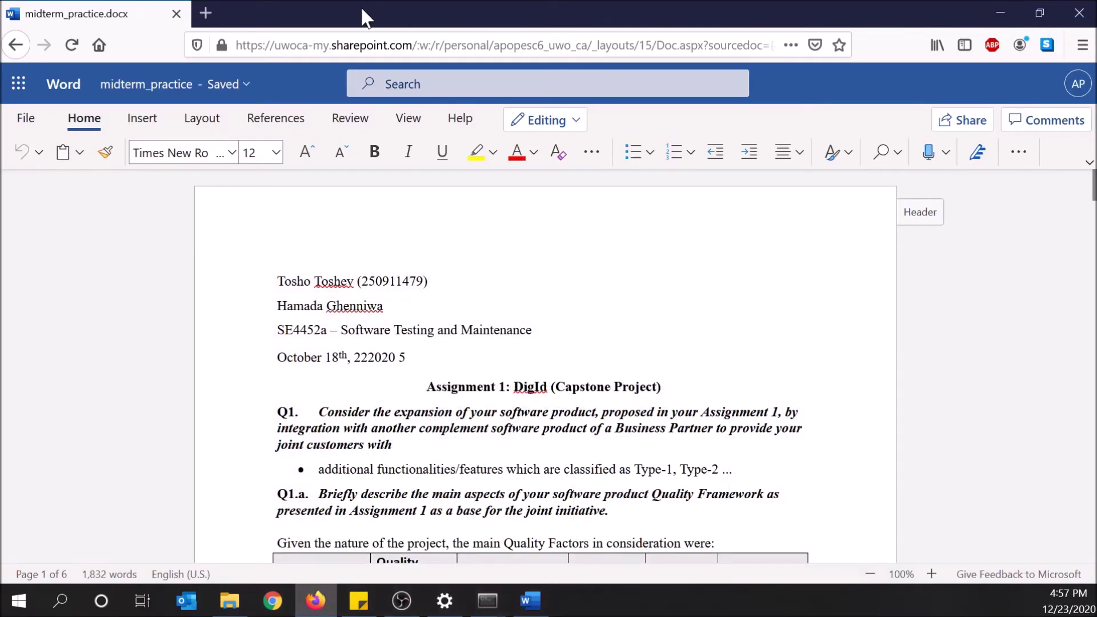
# Step: Reload the Word Online page to check whether the desktop deletions have synced
pyautogui.click(73, 44)
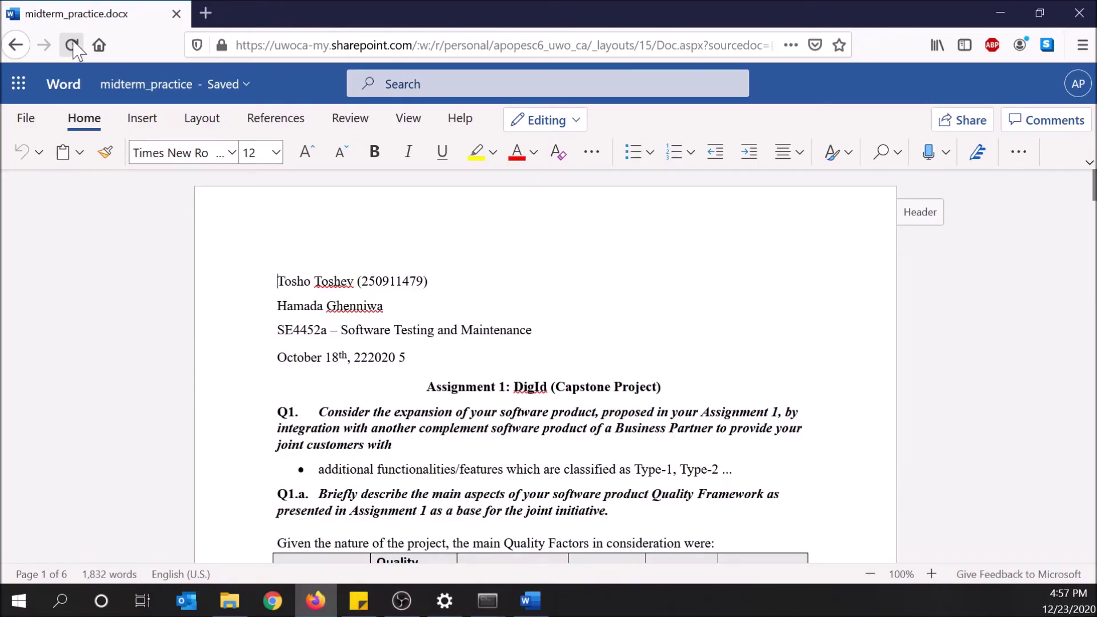